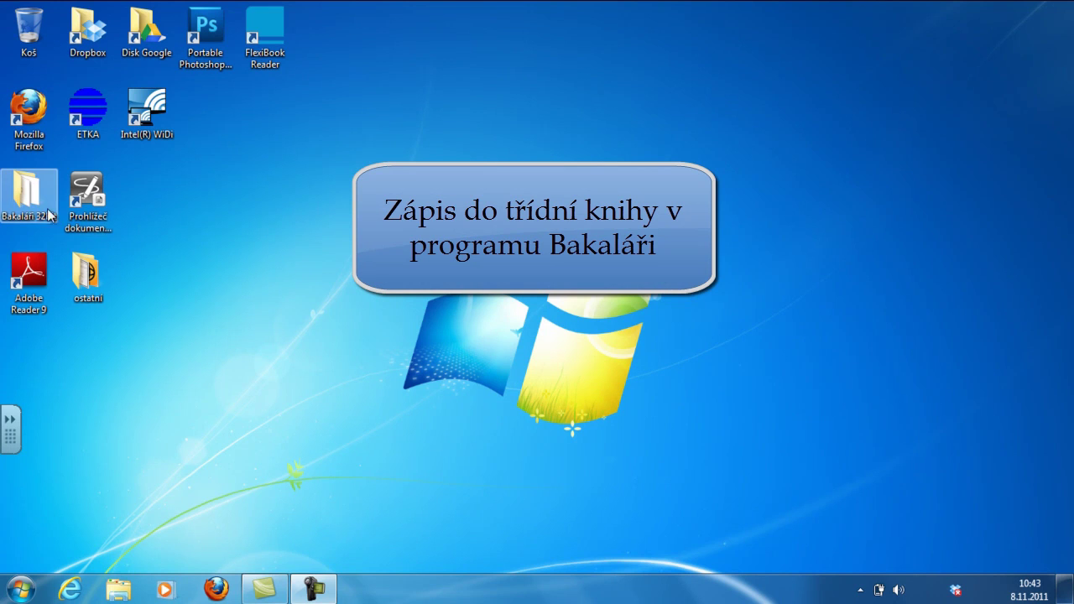
# Step: Open the Třídní kniha - zápis hodiny module from the Bakaláři 32bit folder and select a user in the login list
pyautogui.doubleClick(37, 209)
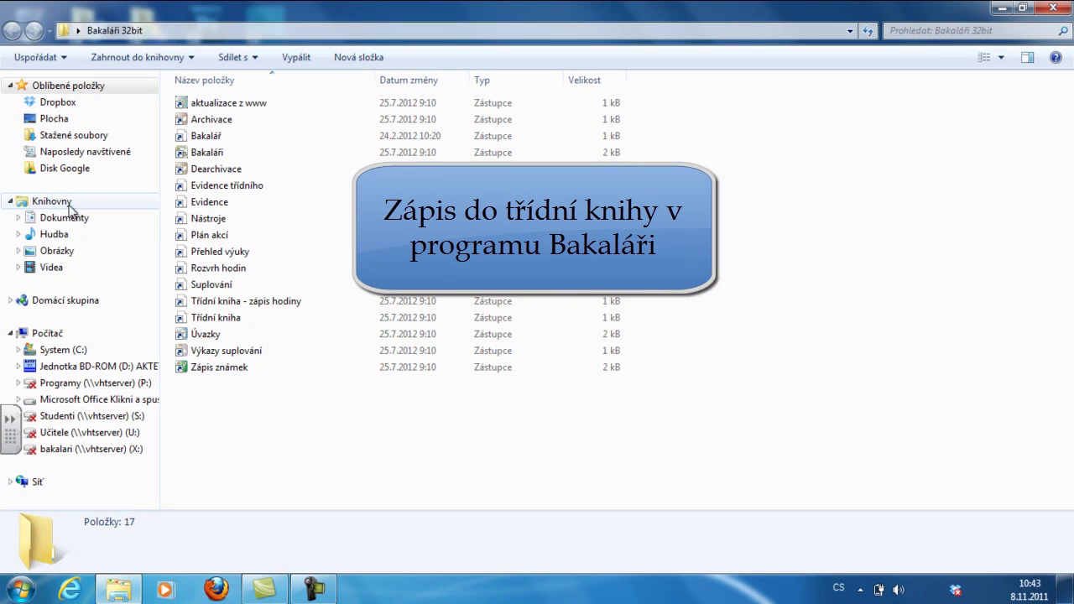
pyautogui.doubleClick(238, 302)
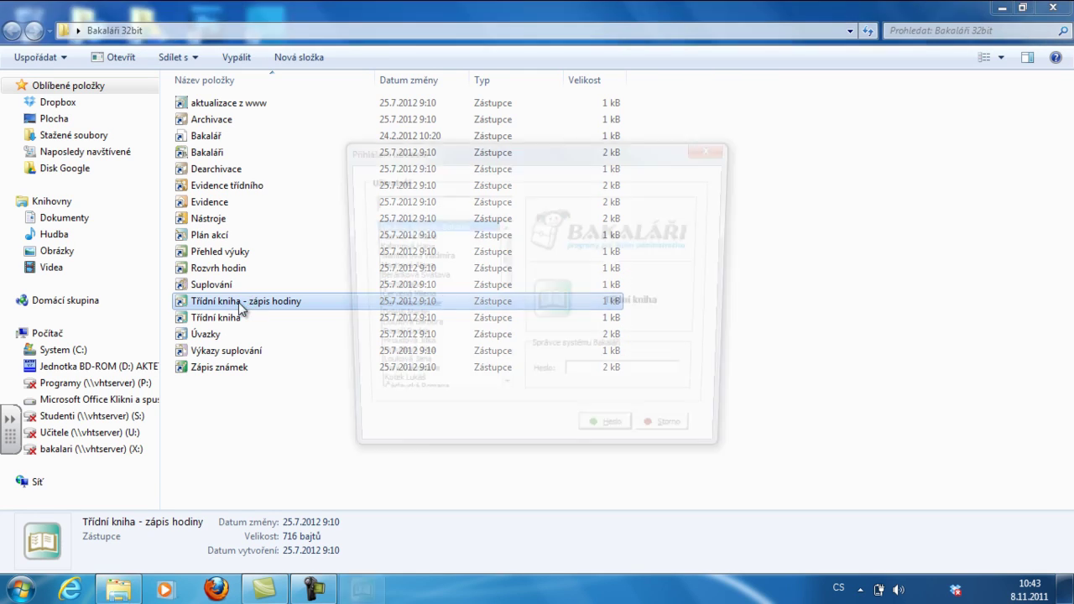
pyautogui.moveTo(504, 279); pyautogui.dragTo(503, 363)
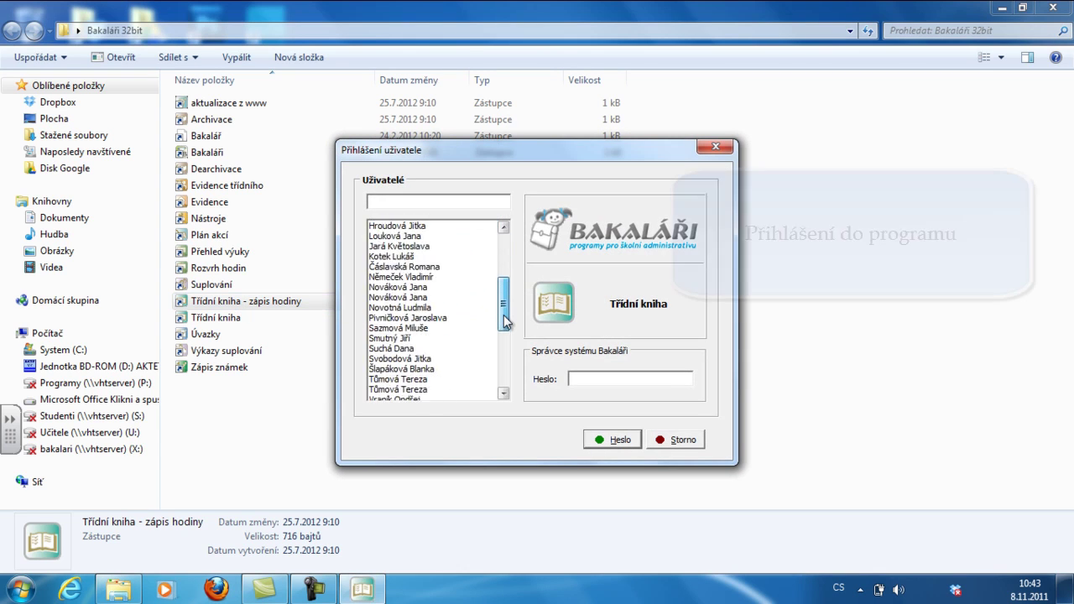
pyautogui.click(390, 266)
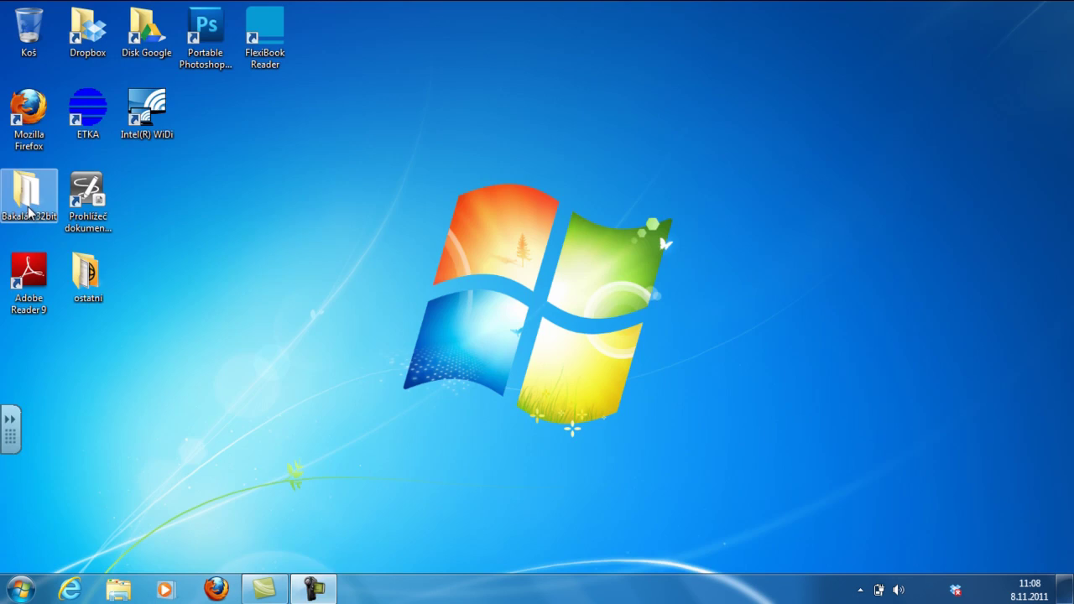
# Step: Start Třídní kniha - zápis hodiny from the Bakaláři 32bit folder and log in as the teacher with the account password
pyautogui.doubleClick(29, 212)
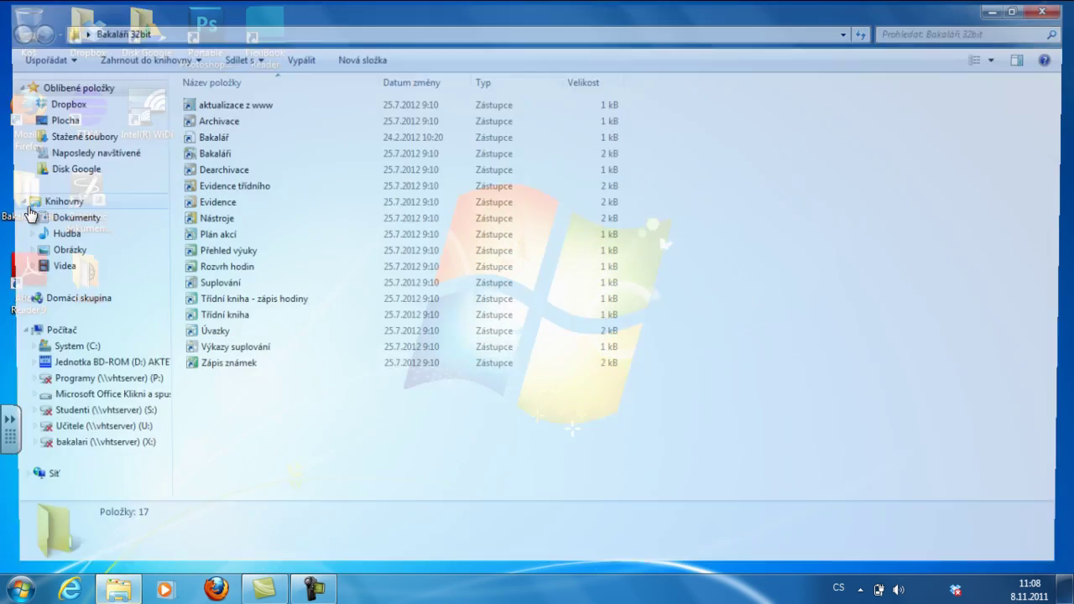
pyautogui.doubleClick(294, 304)
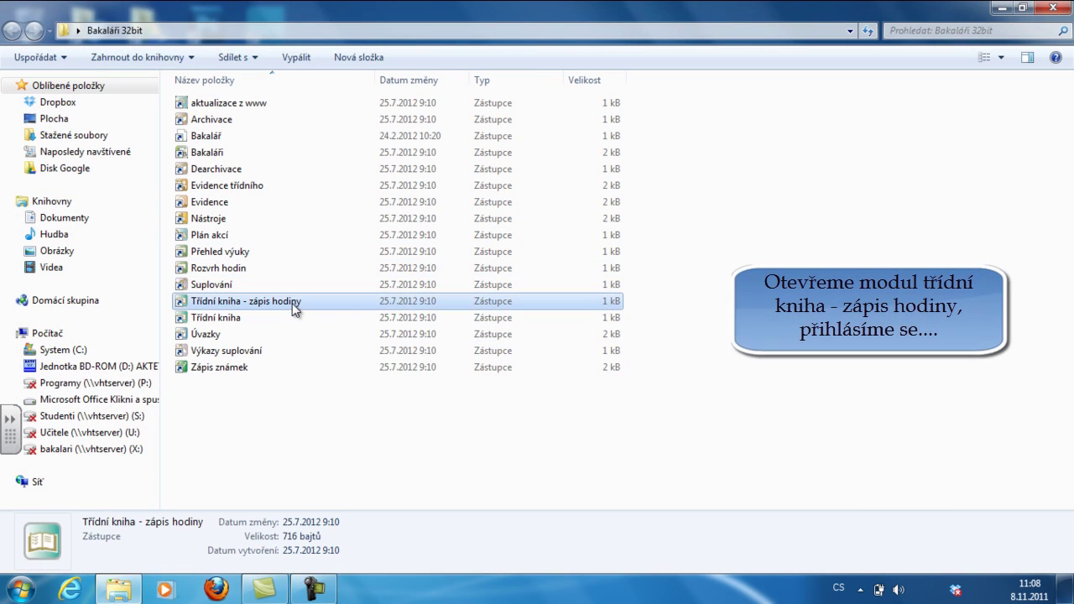
pyautogui.moveTo(503, 251); pyautogui.dragTo(504, 346)
pyautogui.click(429, 236)
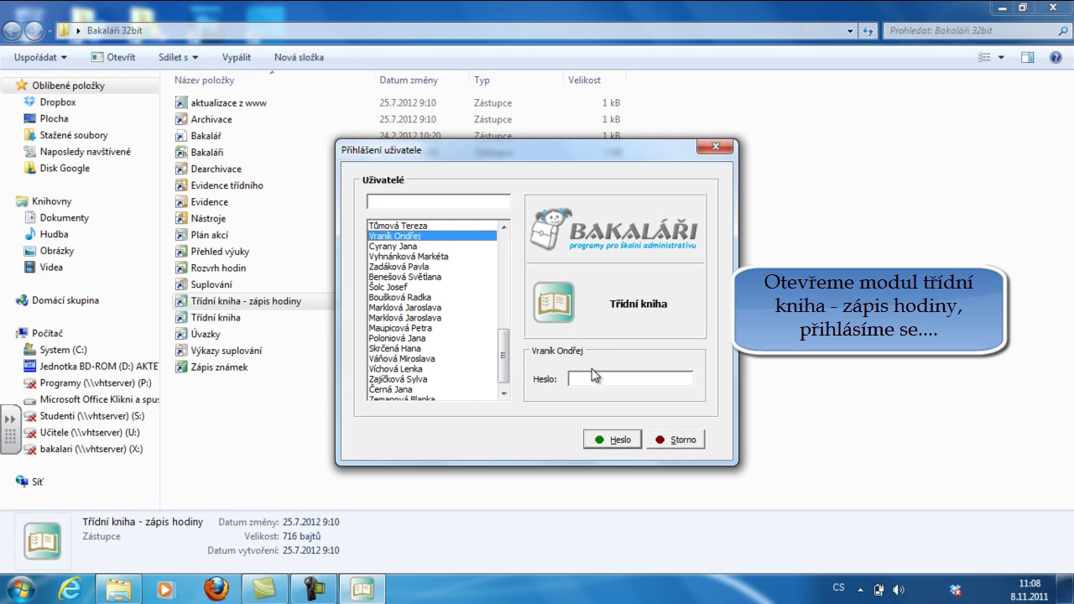
pyautogui.write('**')
pyautogui.press('Return')
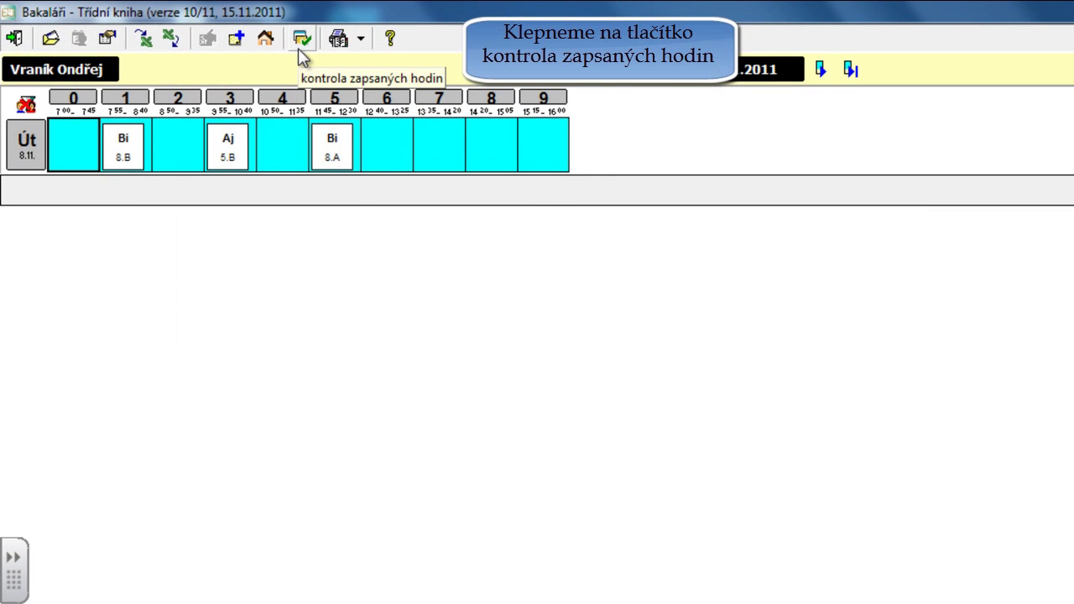
# Step: Open the check of recorded lessons (Kontrola zapsaných hodin) and set its period to start 7 weeks back
pyautogui.click(298, 47)
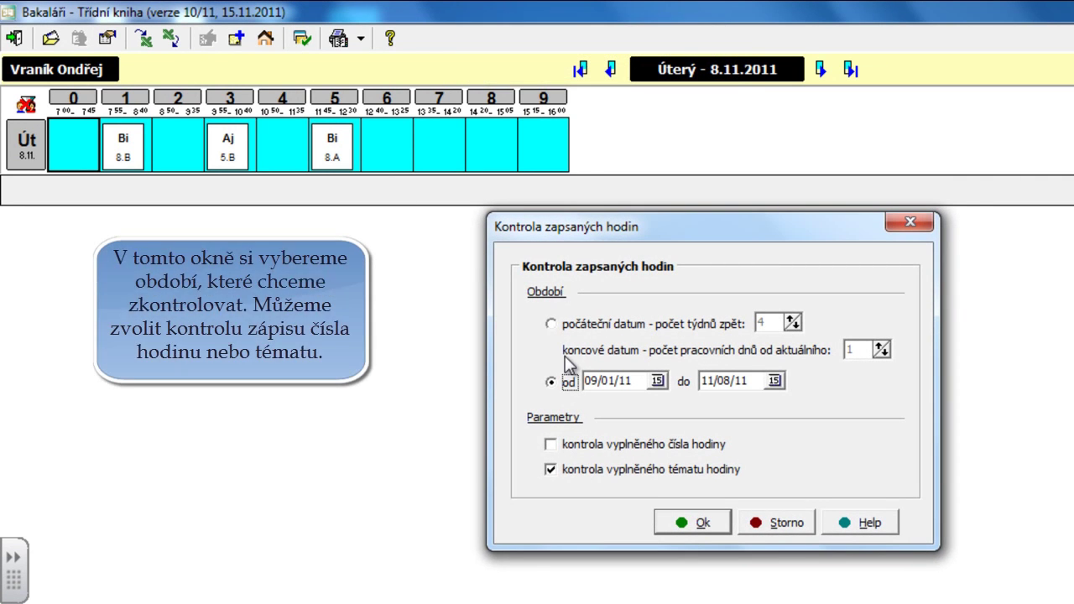
pyautogui.click(586, 328)
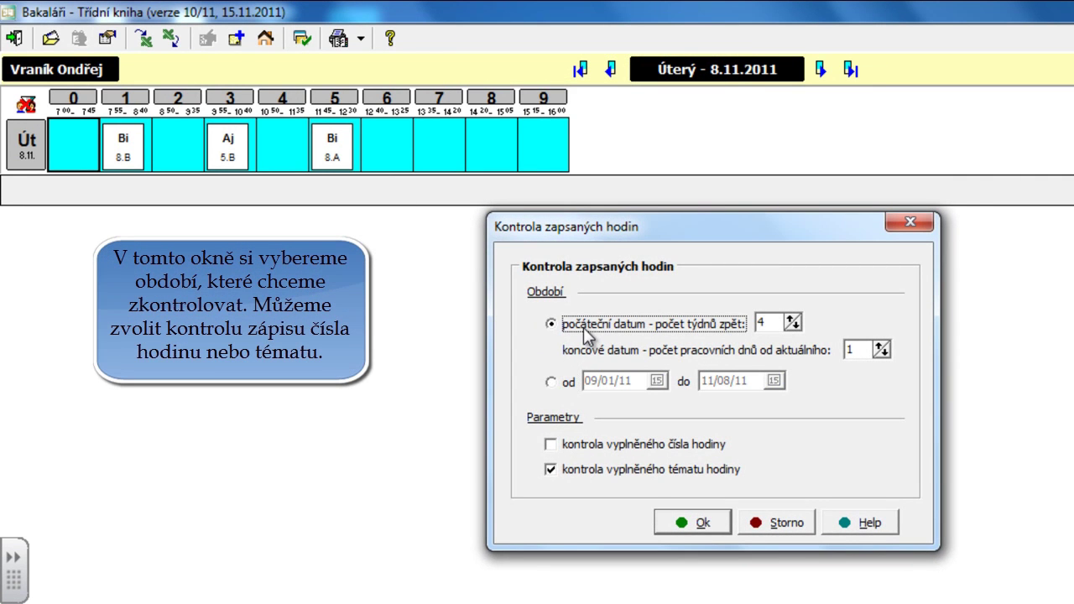
pyautogui.click(792, 320)
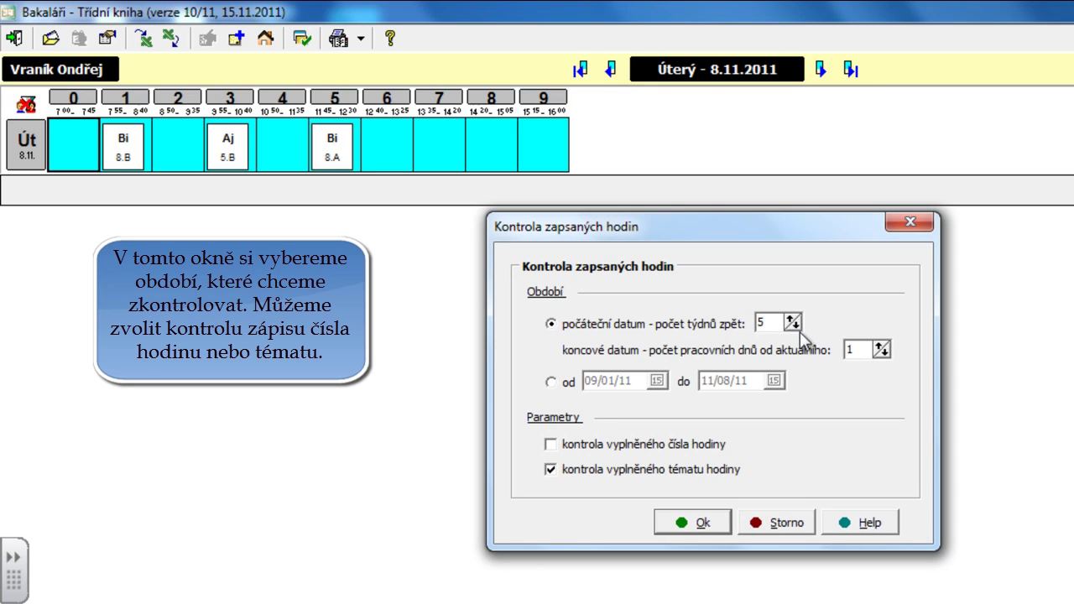
pyautogui.click(792, 320)
pyautogui.click(793, 320)
# Step: Set the check period to the date range 09/01/11 to 11/08/11 and run the check of filled-in lesson topics
pyautogui.click(551, 383)
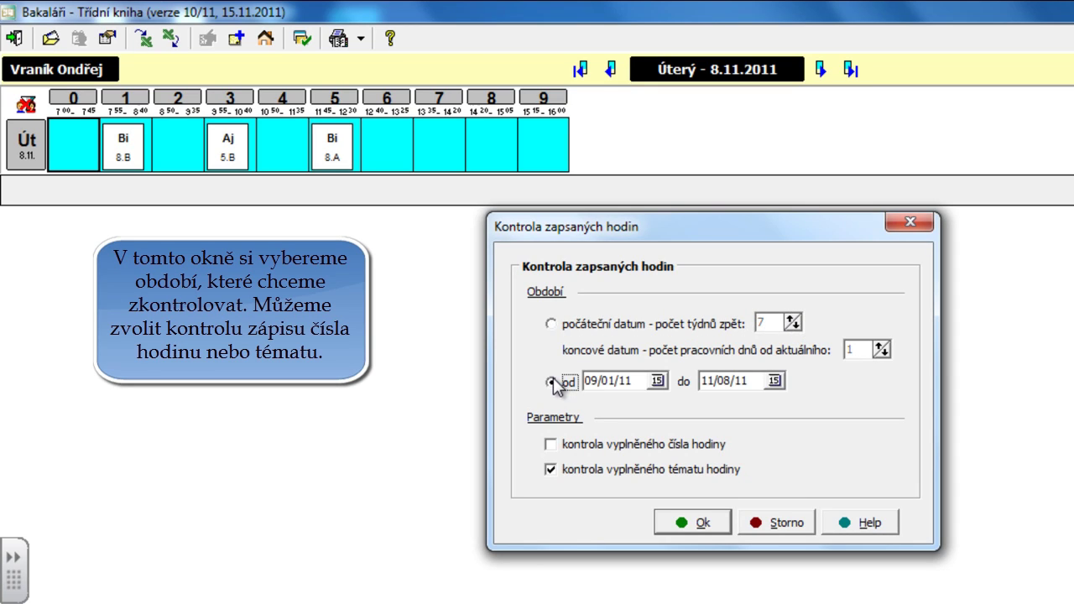
pyautogui.click(657, 381)
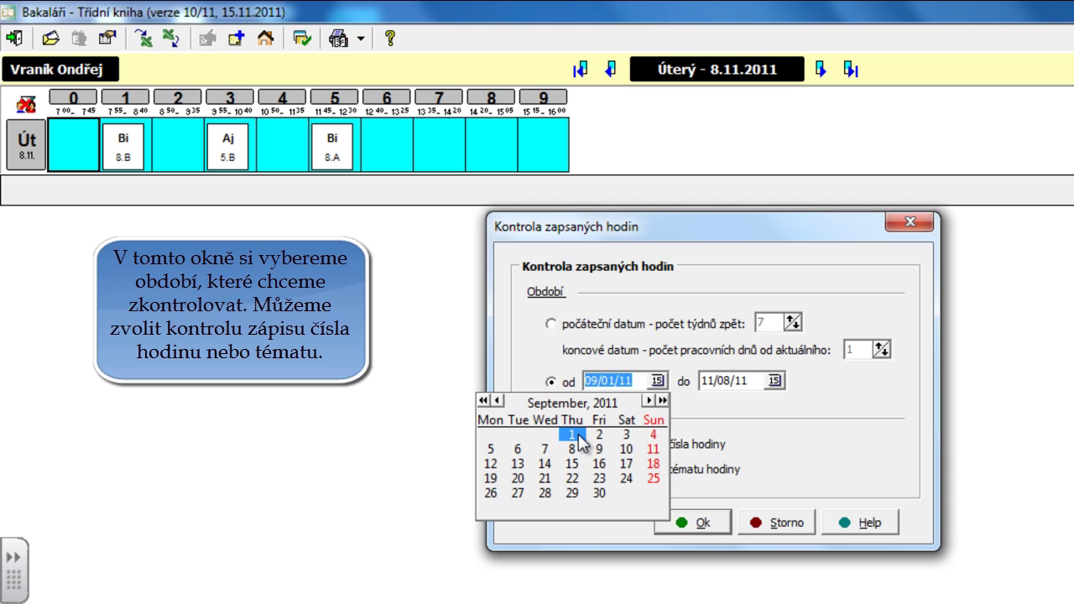
pyautogui.click(775, 380)
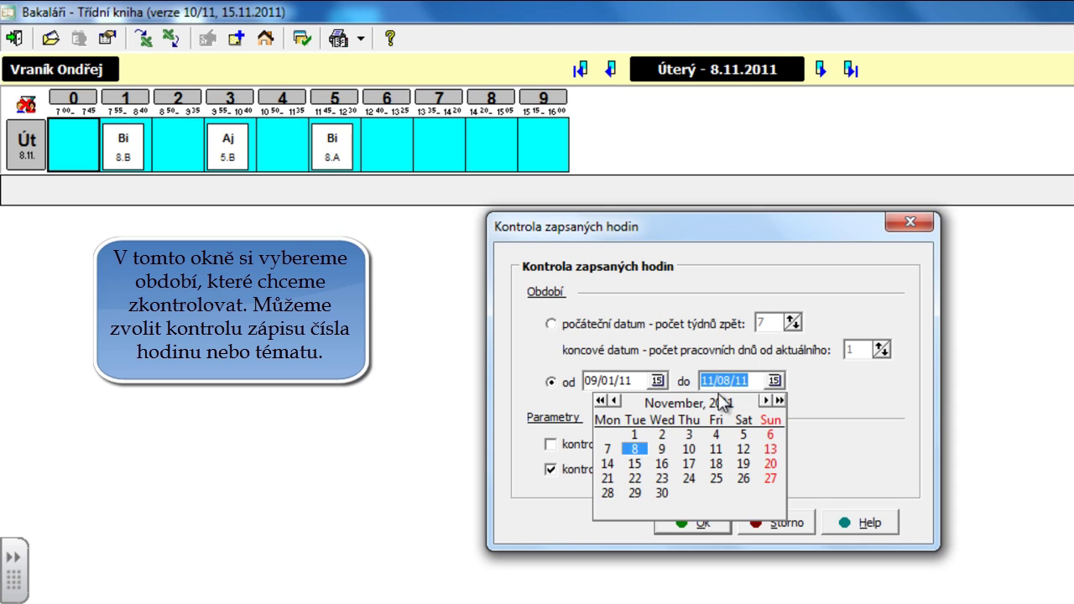
pyautogui.click(662, 449)
pyautogui.click(774, 381)
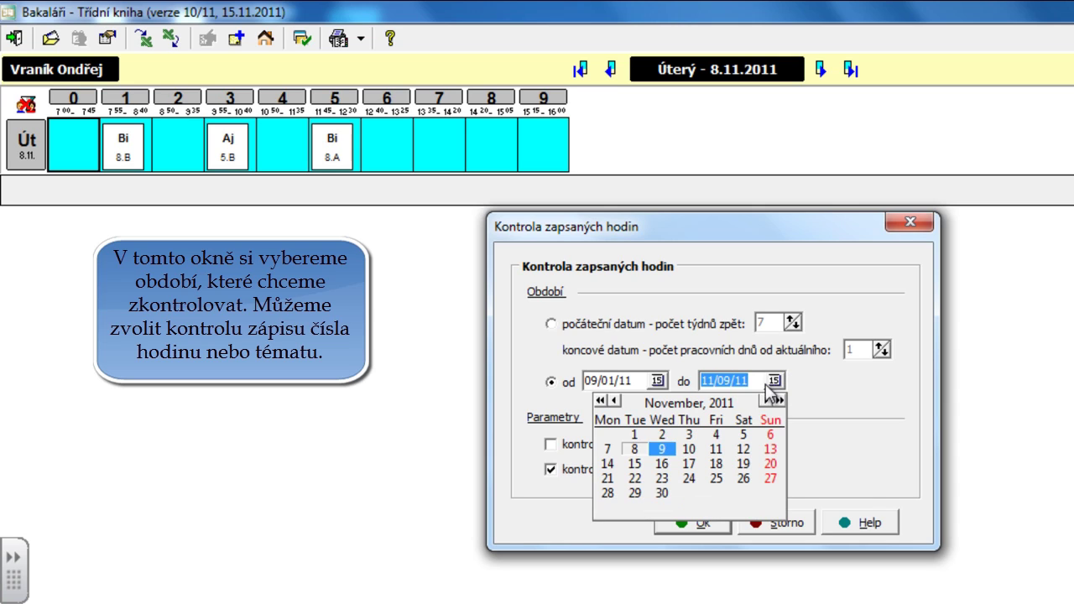
pyautogui.click(635, 434)
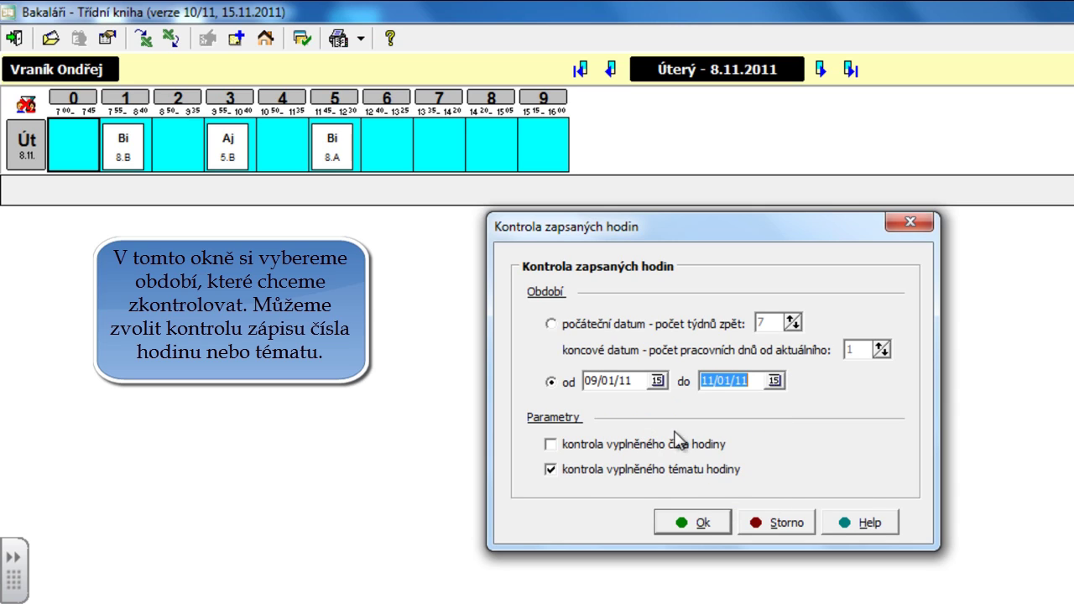
pyautogui.click(774, 381)
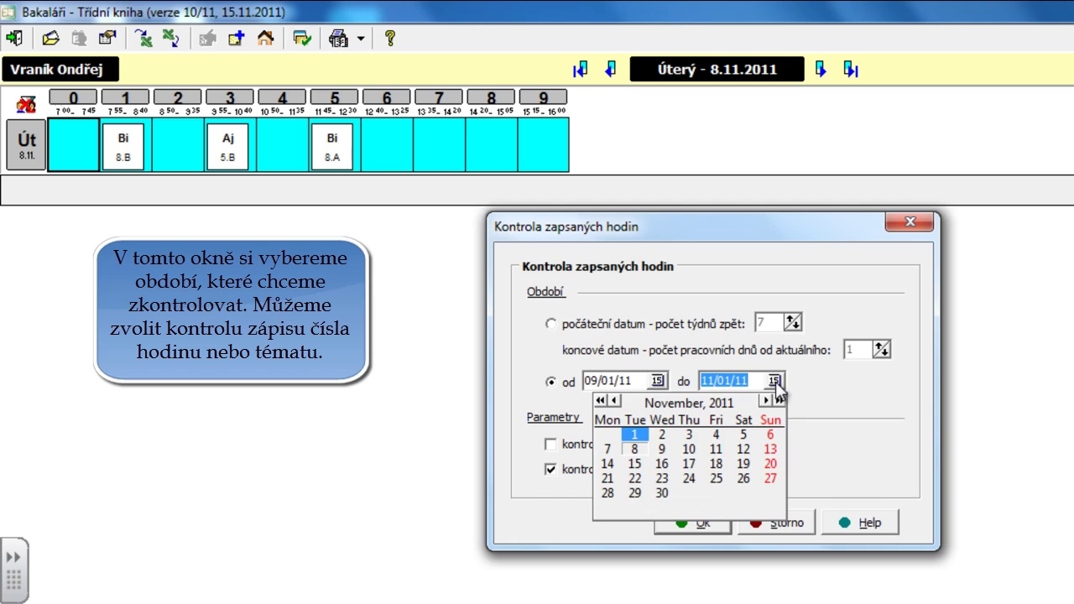
pyautogui.click(636, 451)
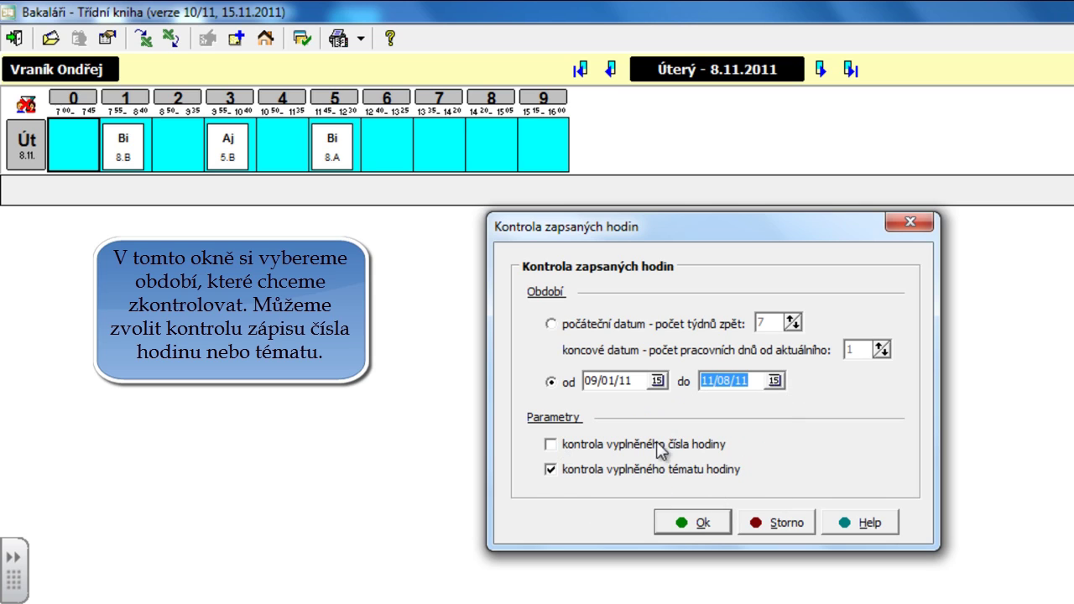
pyautogui.click(679, 528)
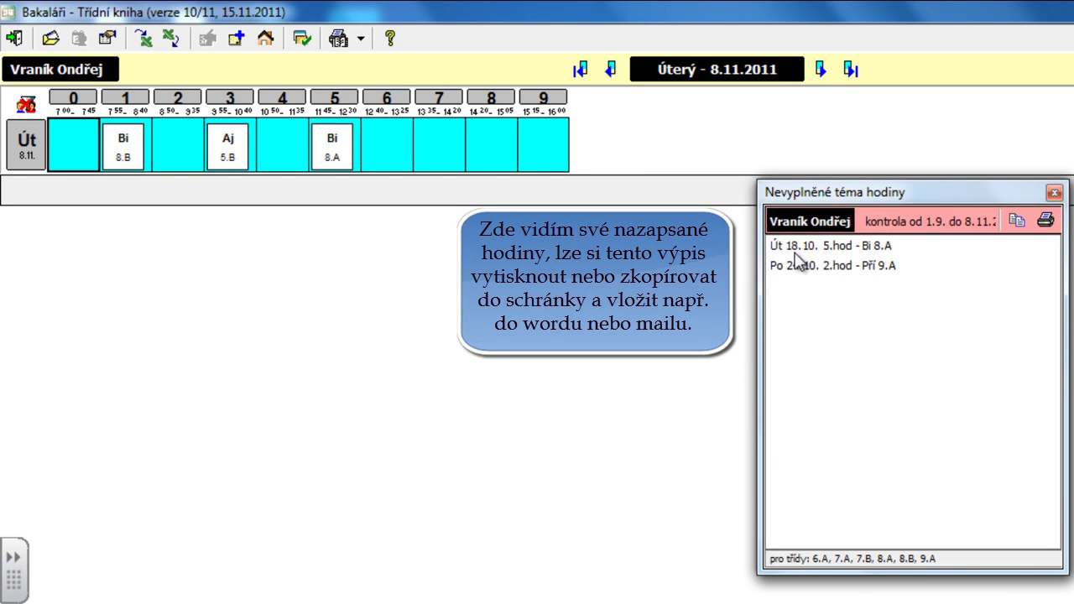
# Step: Copy the list of lessons without a topic to the clipboard and paste it into a new maximized Poznámkový blok document
pyautogui.click(1017, 221)
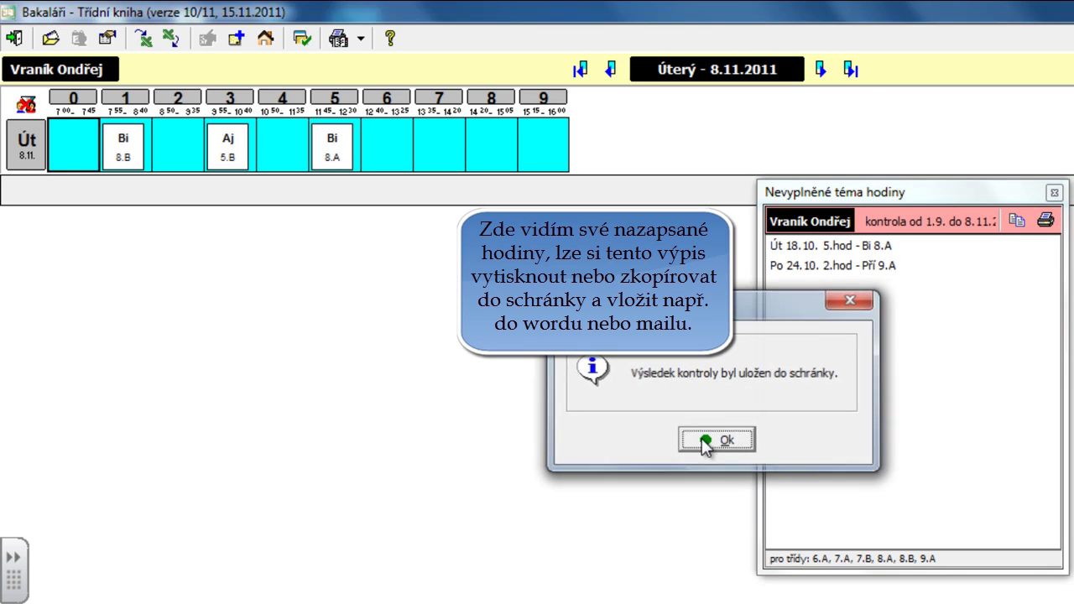
pyautogui.click(715, 439)
pyautogui.press('super')
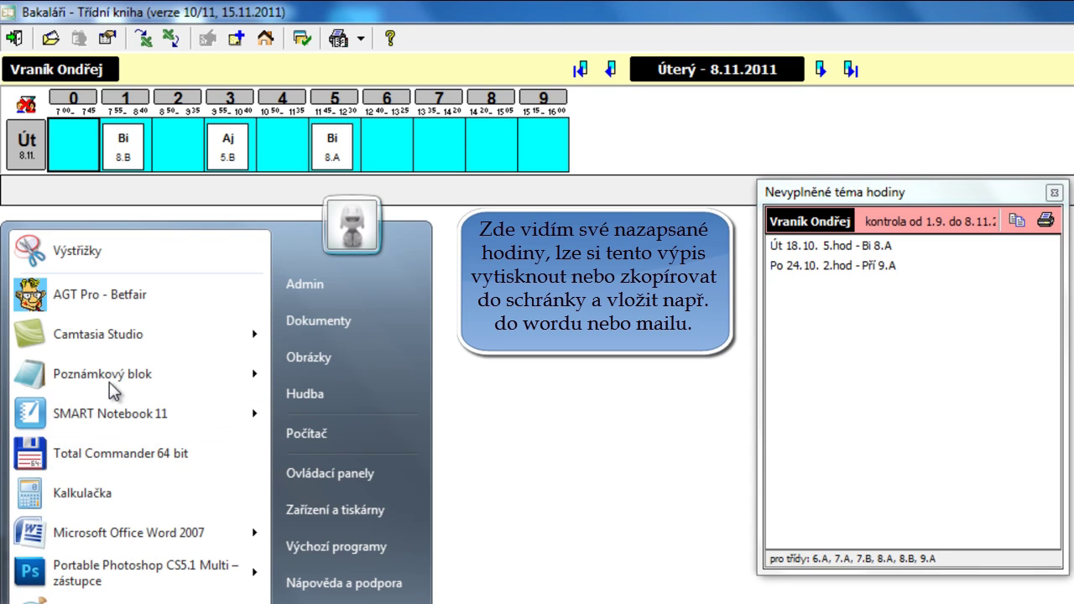
pyautogui.moveTo(111, 379)
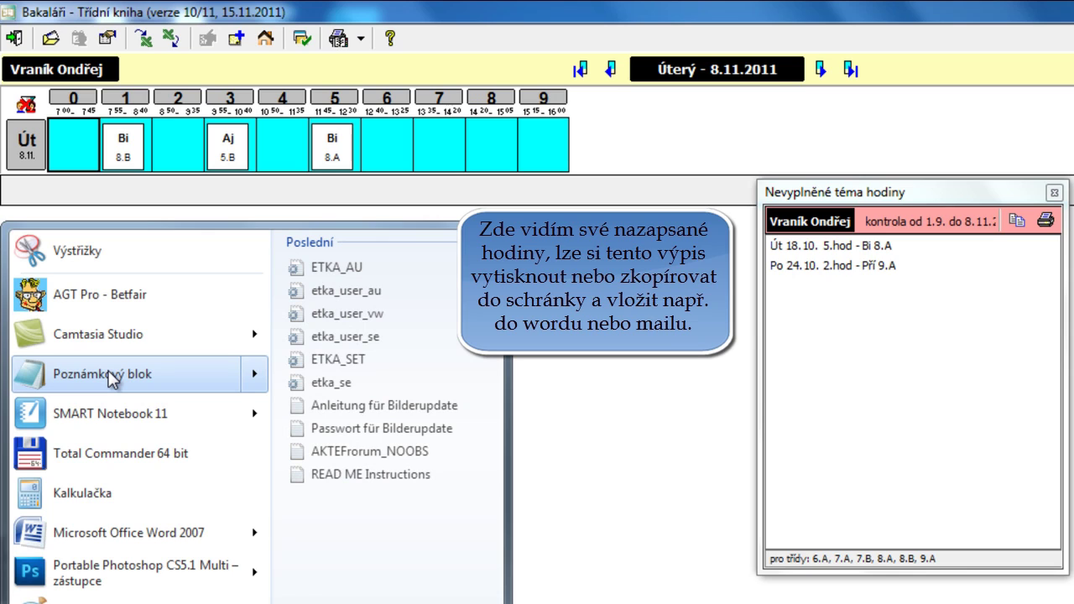
pyautogui.click(112, 380)
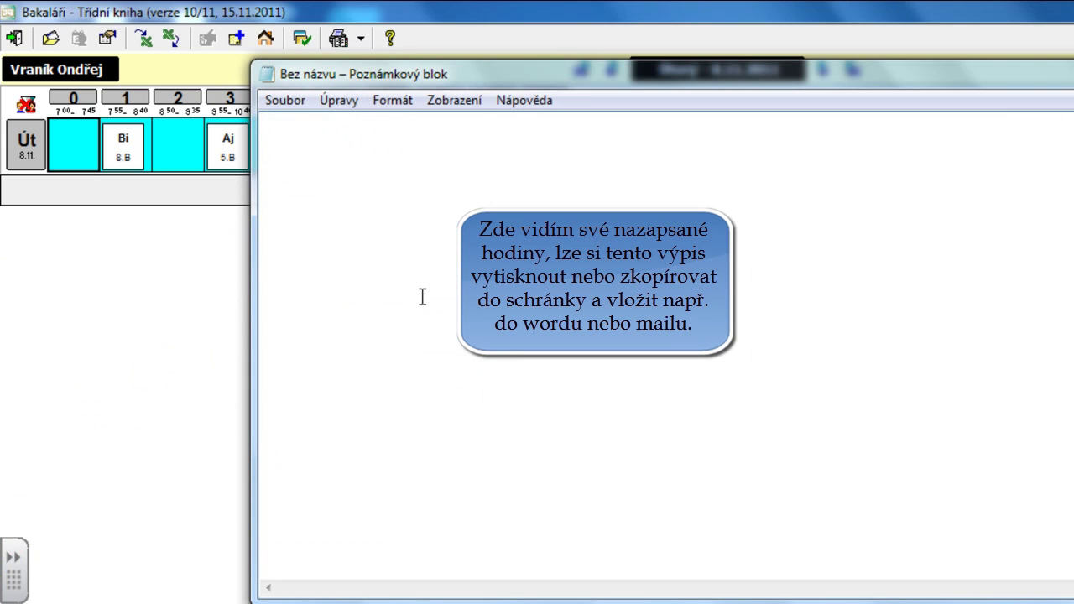
pyautogui.click(351, 107)
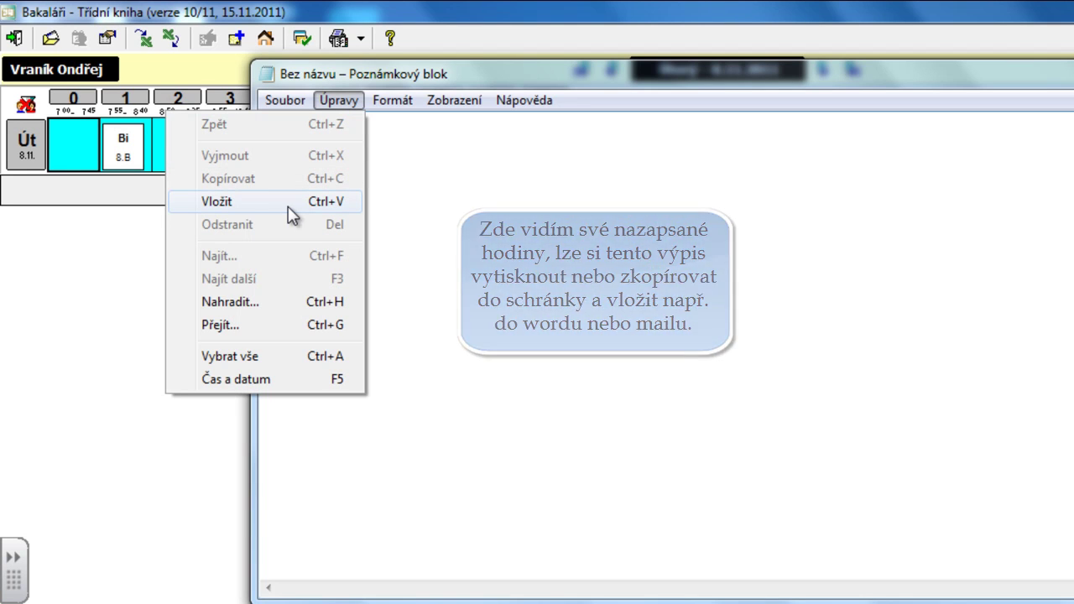
pyautogui.click(212, 203)
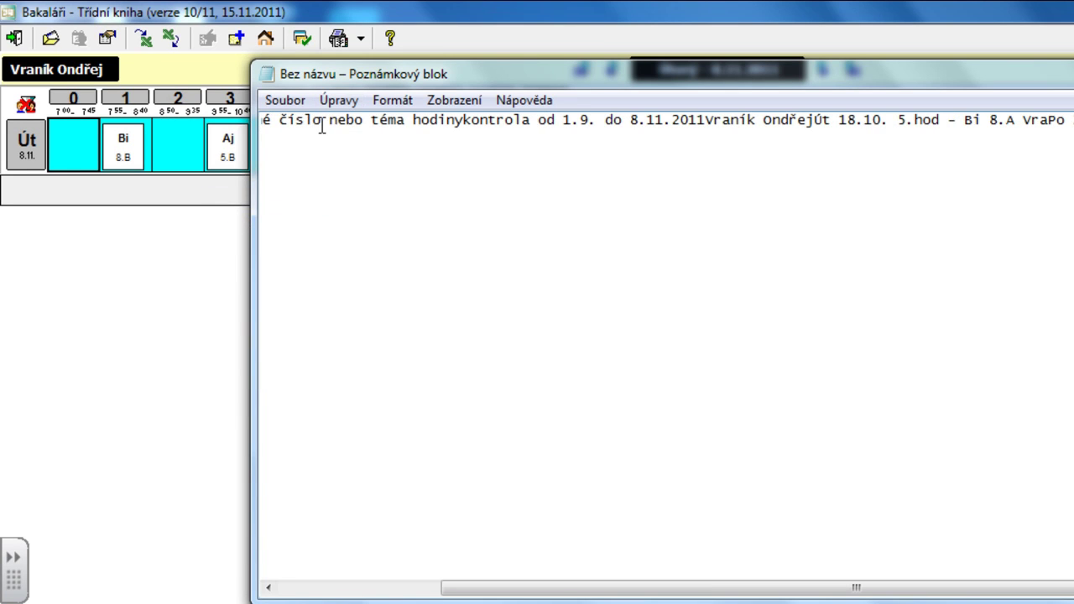
pyautogui.moveTo(399, 76); pyautogui.dragTo(371, 4)
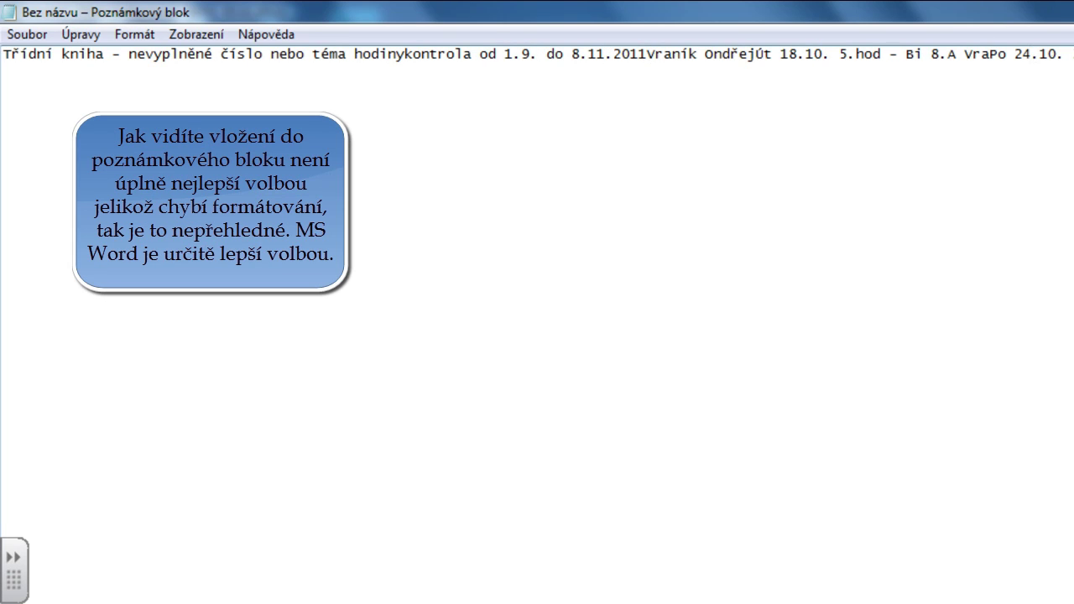
# Step: Close the Poznámkový blok document without saving and paste the copied check result into a new Microsoft Word 2007 document
pyautogui.hotkey('alt', 'F4')
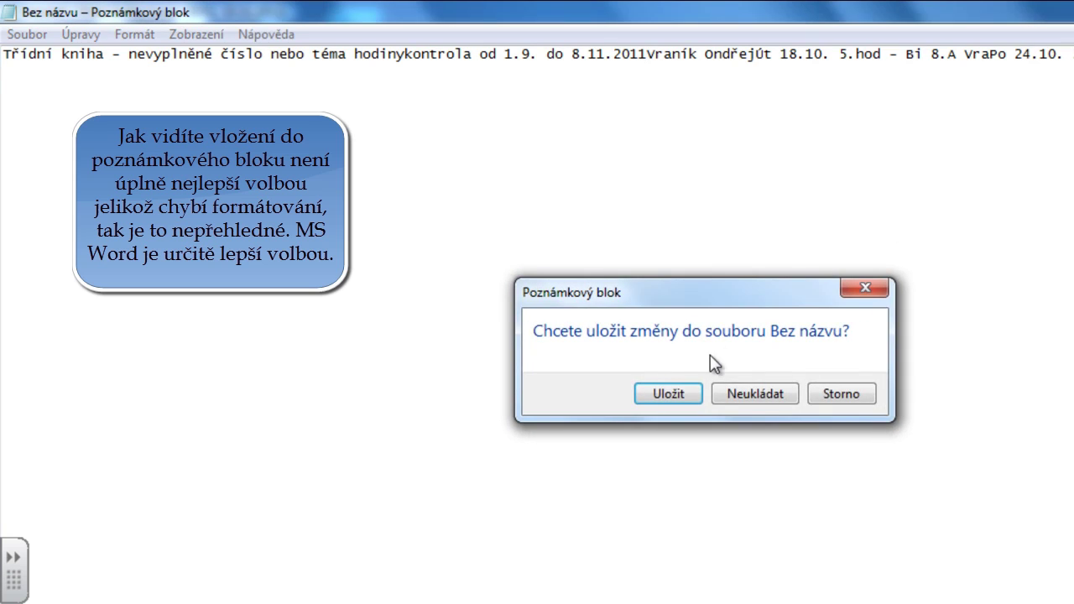
pyautogui.click(751, 392)
pyautogui.press('super')
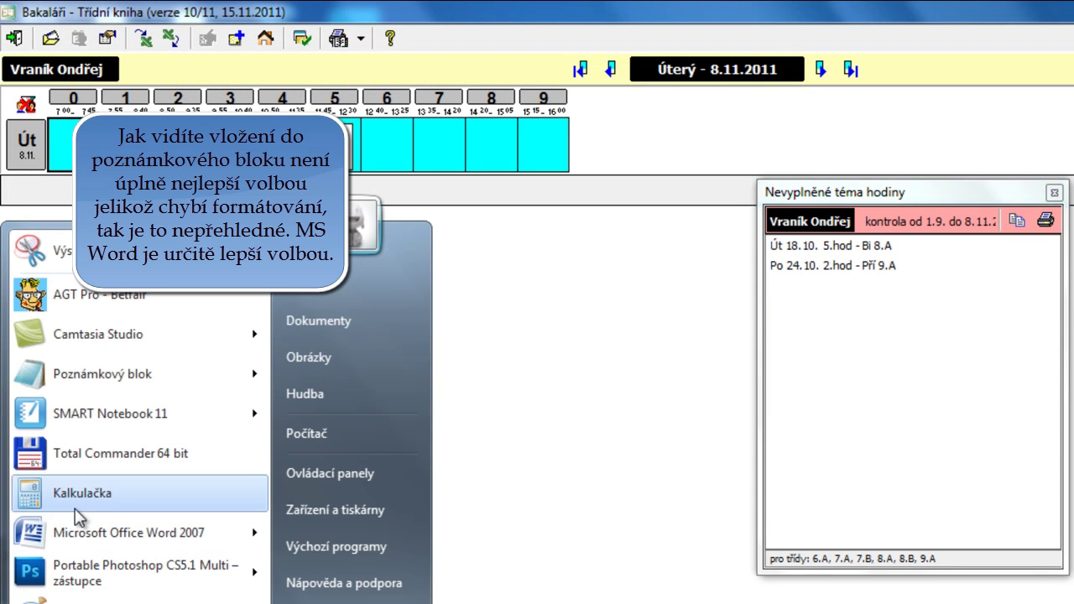
pyautogui.click(78, 529)
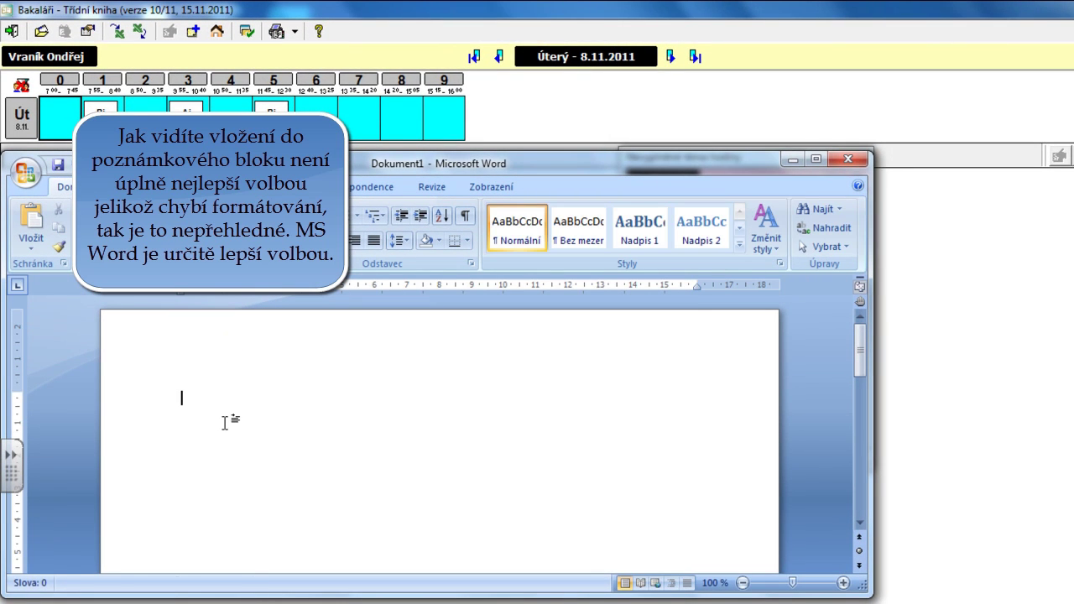
pyautogui.hotkey('ctrl', 'v')
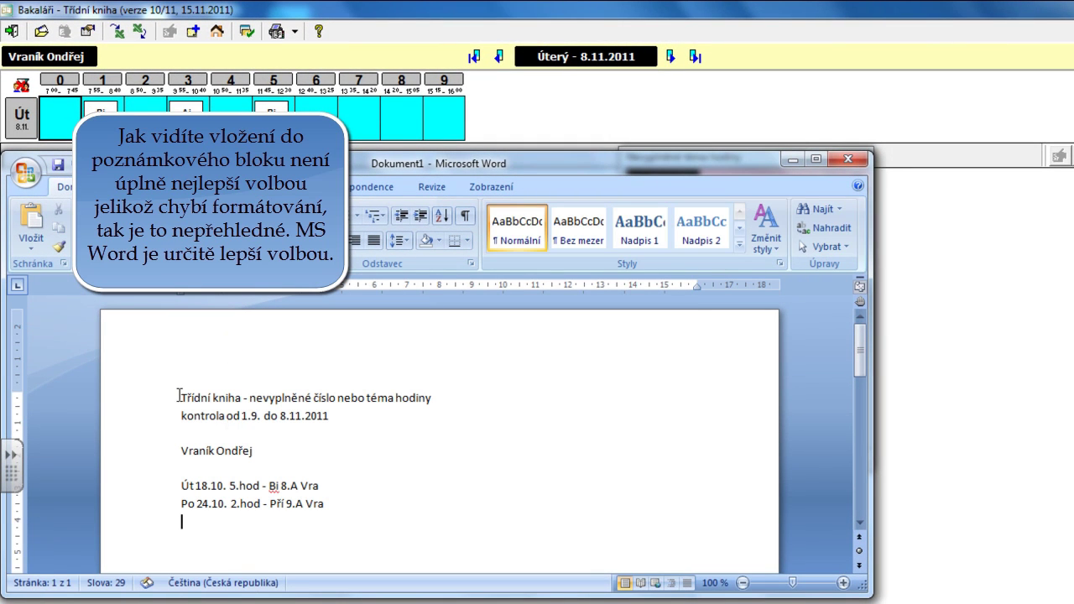
# Step: Look over the lines of the pasted check result in Word and close the document without saving
pyautogui.tripleClick(464, 401)
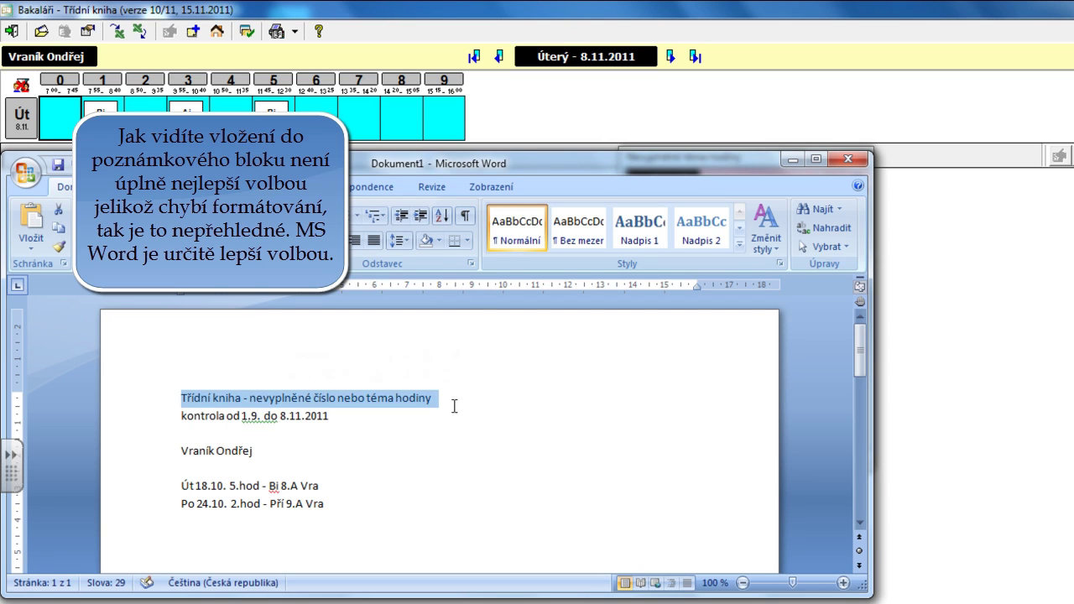
pyautogui.moveTo(394, 424); pyautogui.dragTo(355, 518)
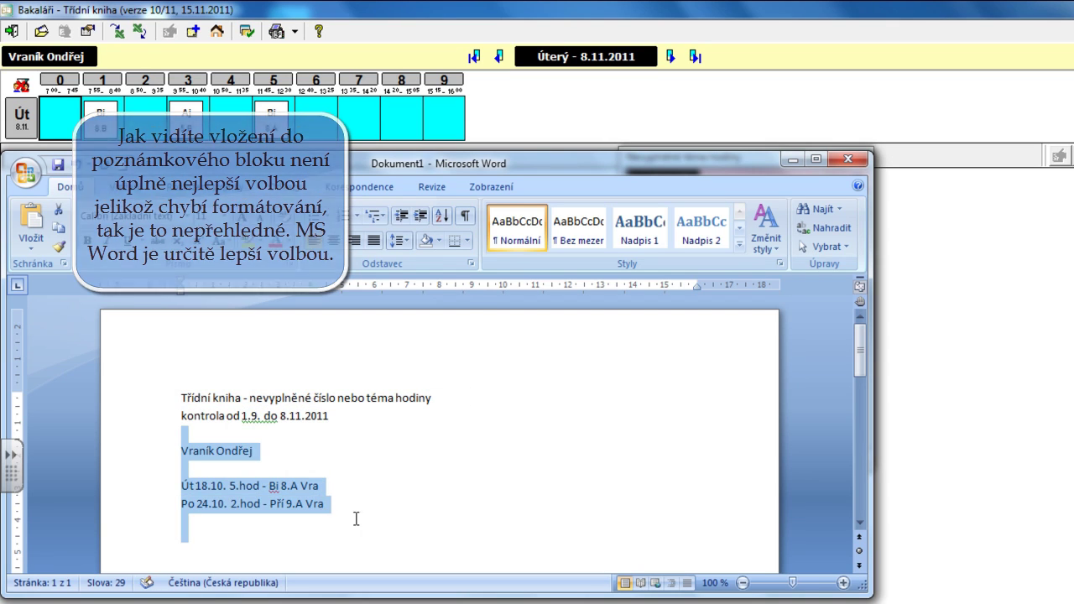
pyautogui.click(359, 518)
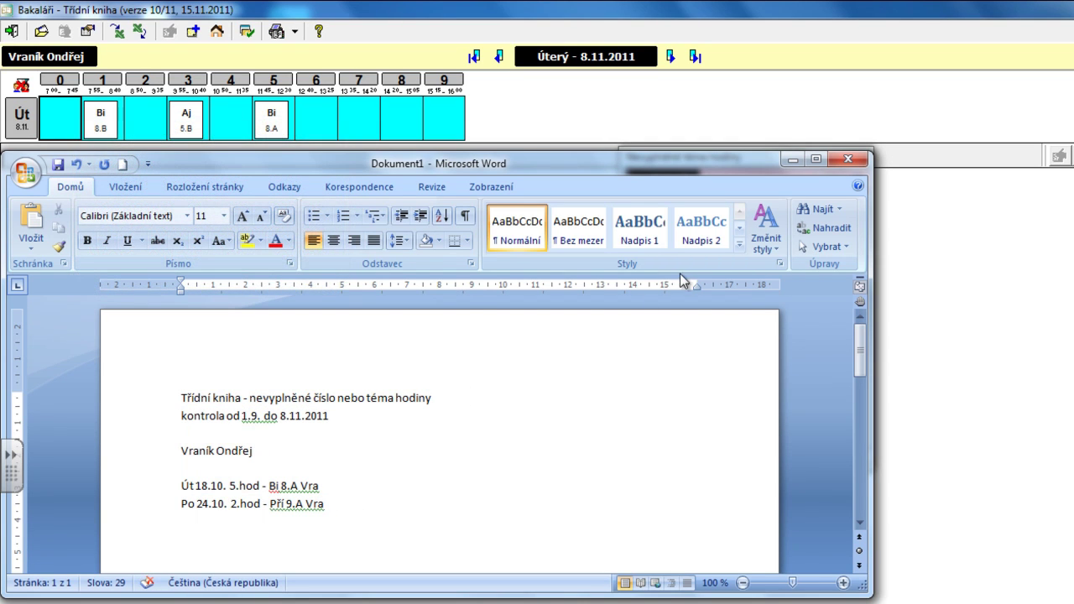
pyautogui.click(848, 160)
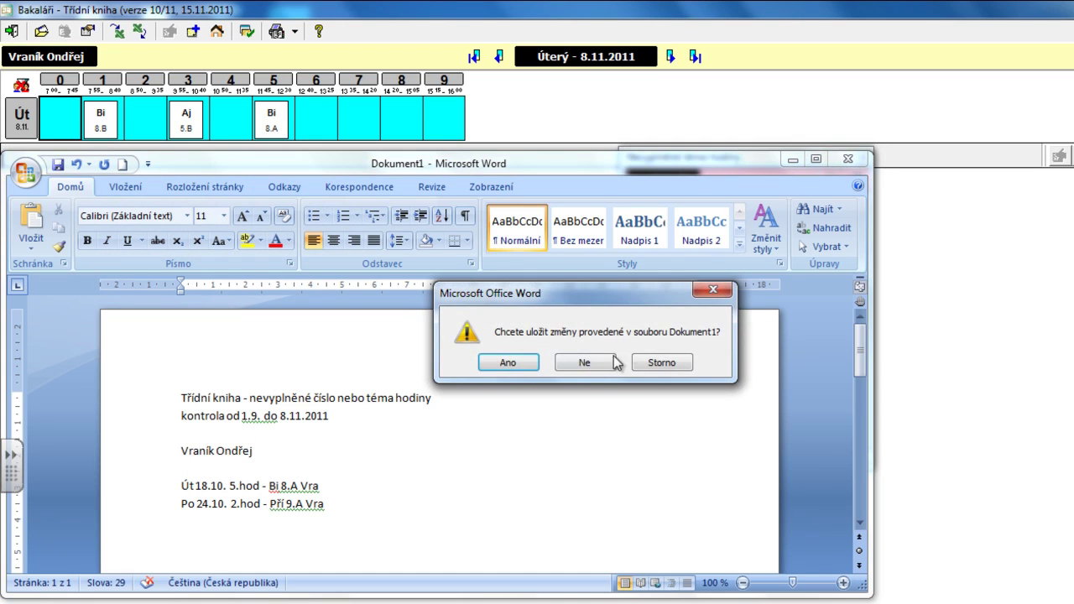
pyautogui.click(591, 369)
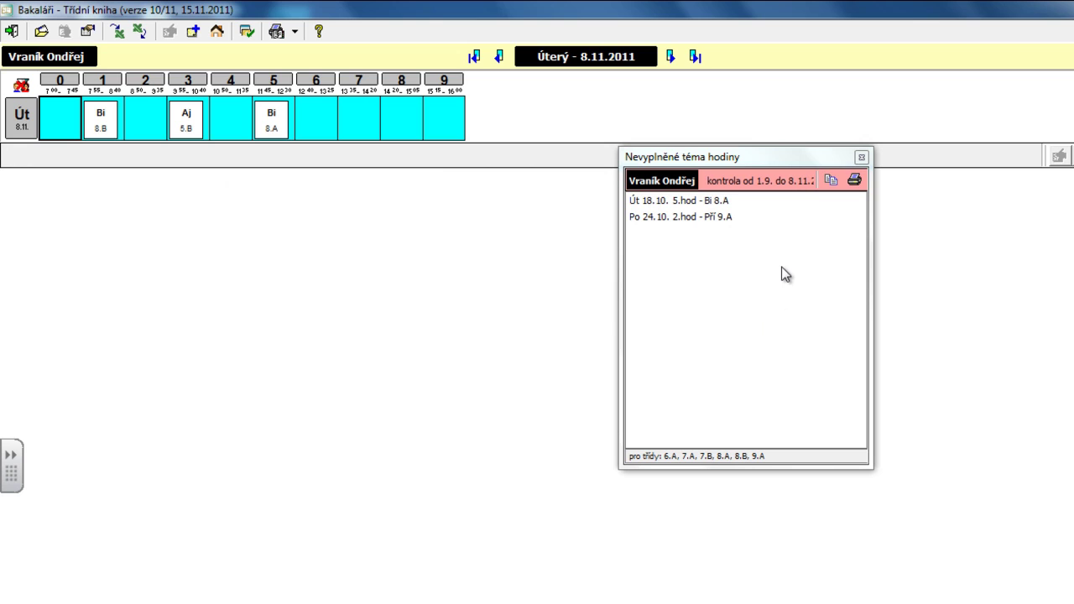
# Step: Open the 18.10. 5th-lesson Biologie entry for 8.A, consult its preceding lessons, and save the topic "Chudozubí"
pyautogui.doubleClick(676, 207)
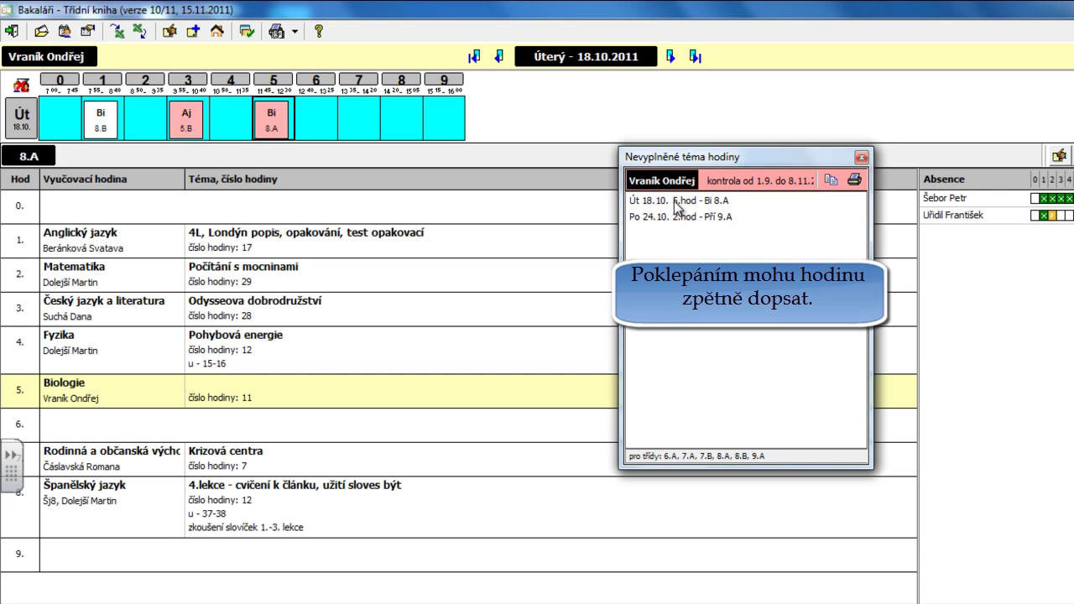
pyautogui.doubleClick(273, 396)
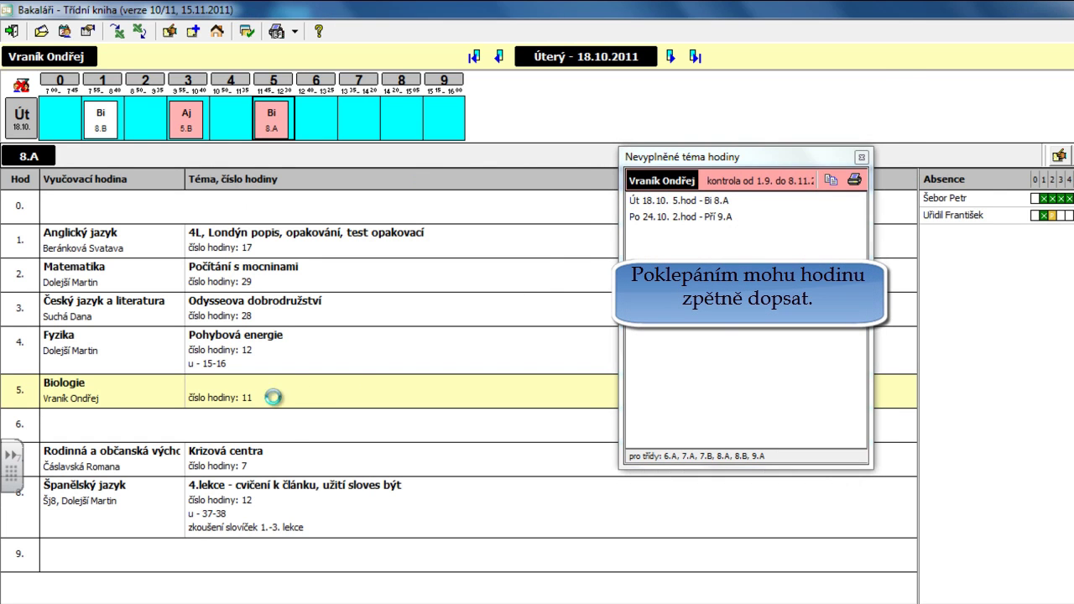
pyautogui.click(363, 264)
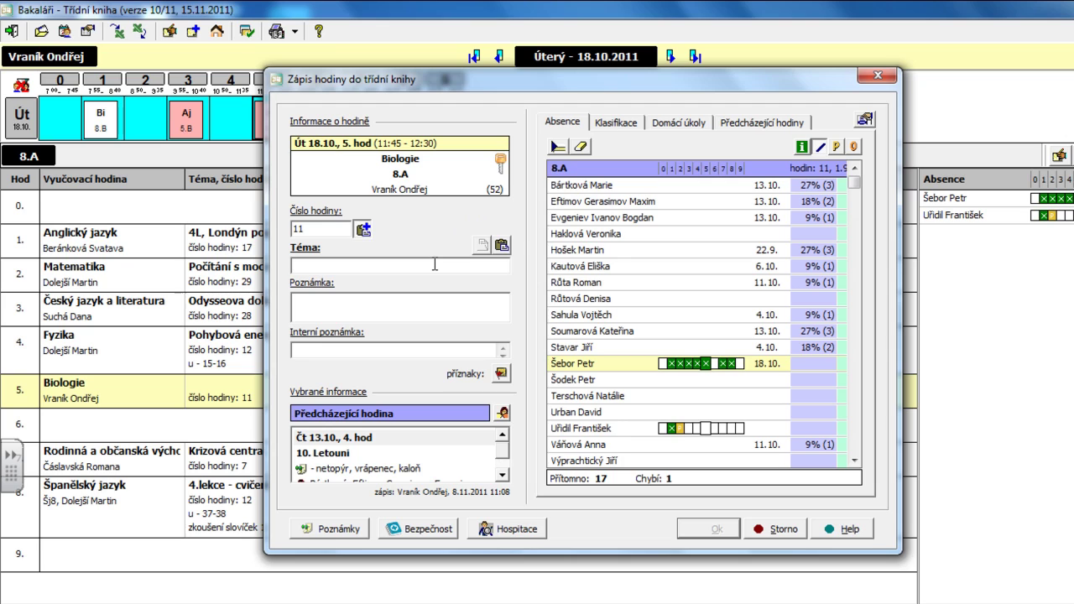
pyautogui.click(755, 123)
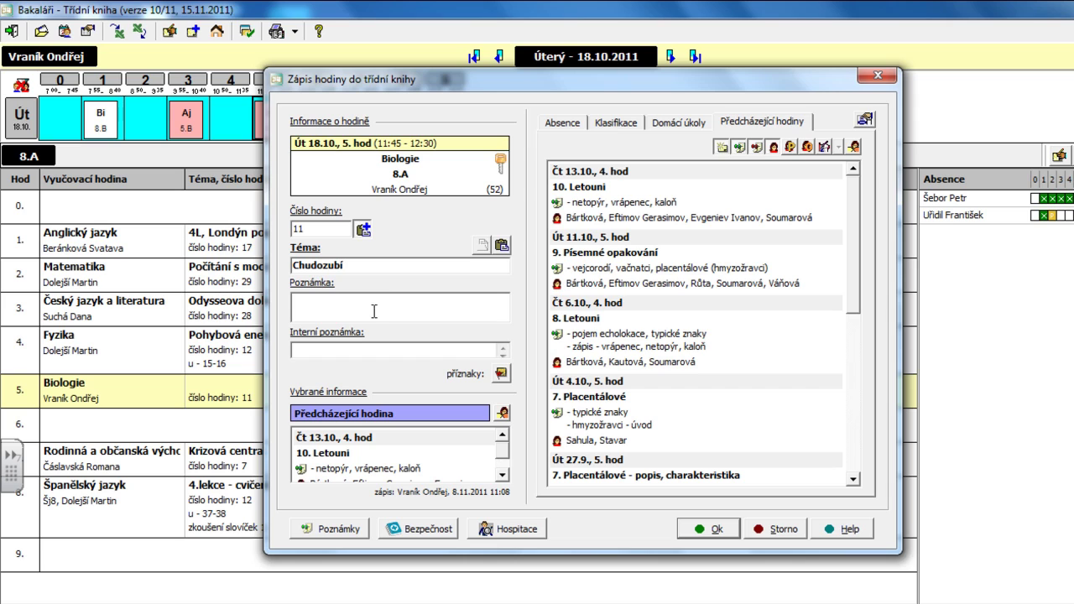
pyautogui.click(703, 529)
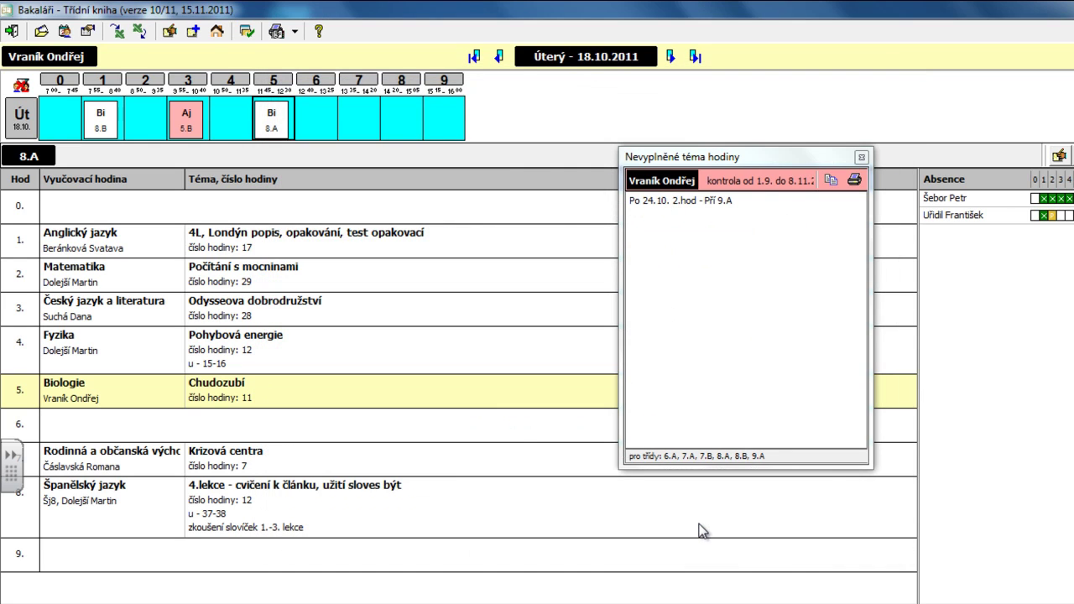
# Step: Open the 24.10. 2nd-lesson Přírodověda entry for 9.A from the check list and save the topic "Křemičitany"
pyautogui.doubleClick(698, 203)
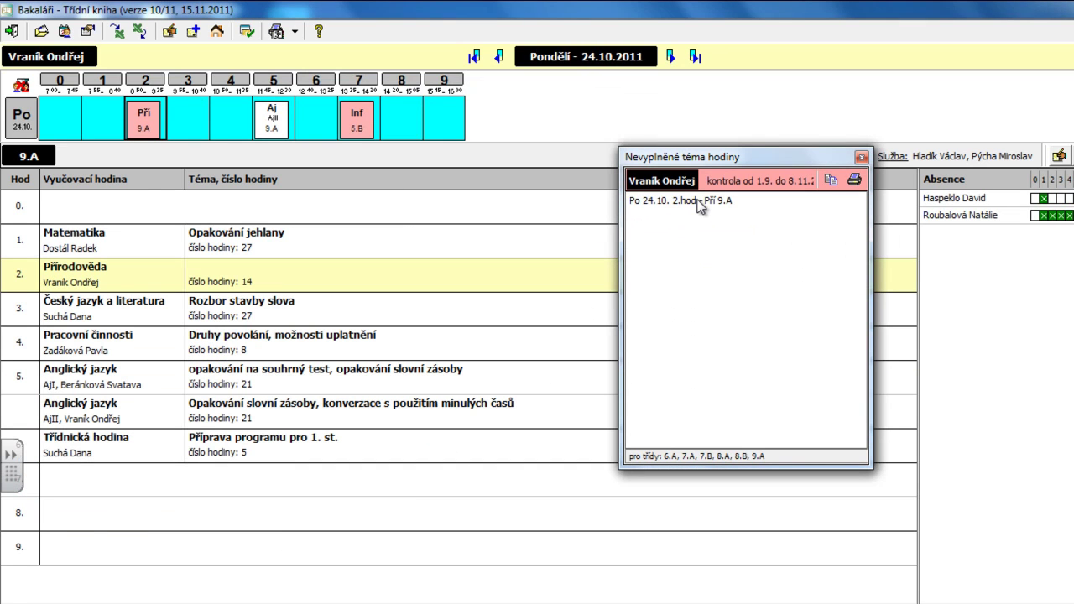
pyautogui.doubleClick(352, 280)
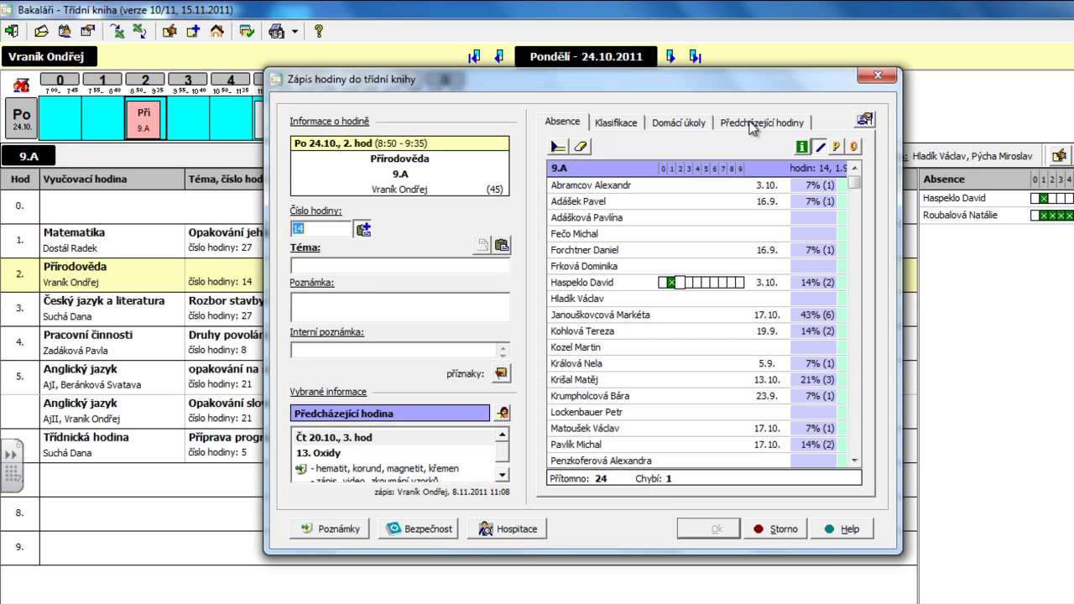
pyautogui.click(502, 474)
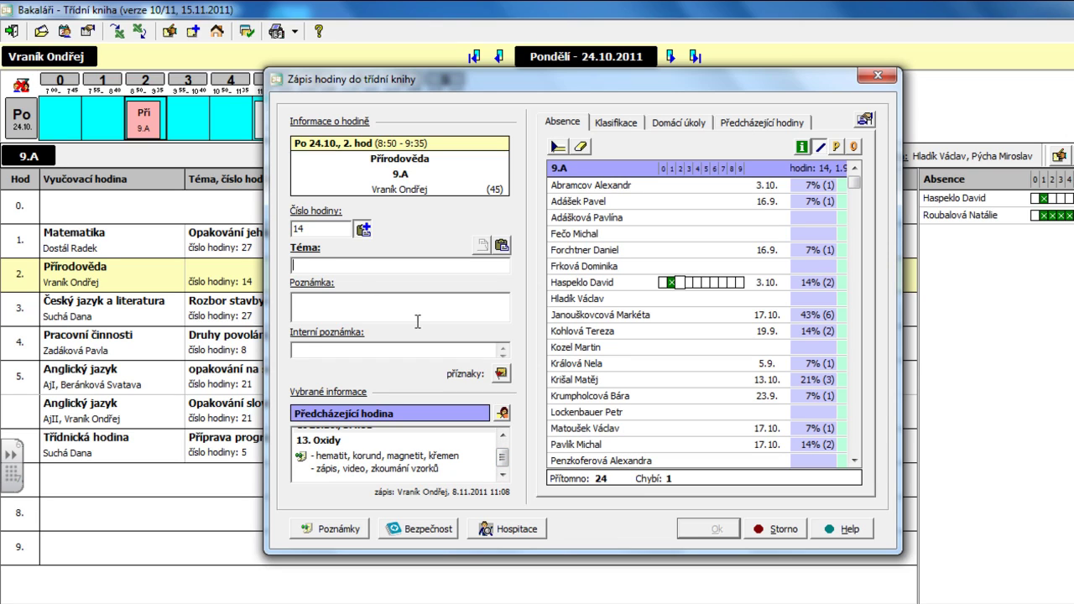
pyautogui.write('Křemičitany')
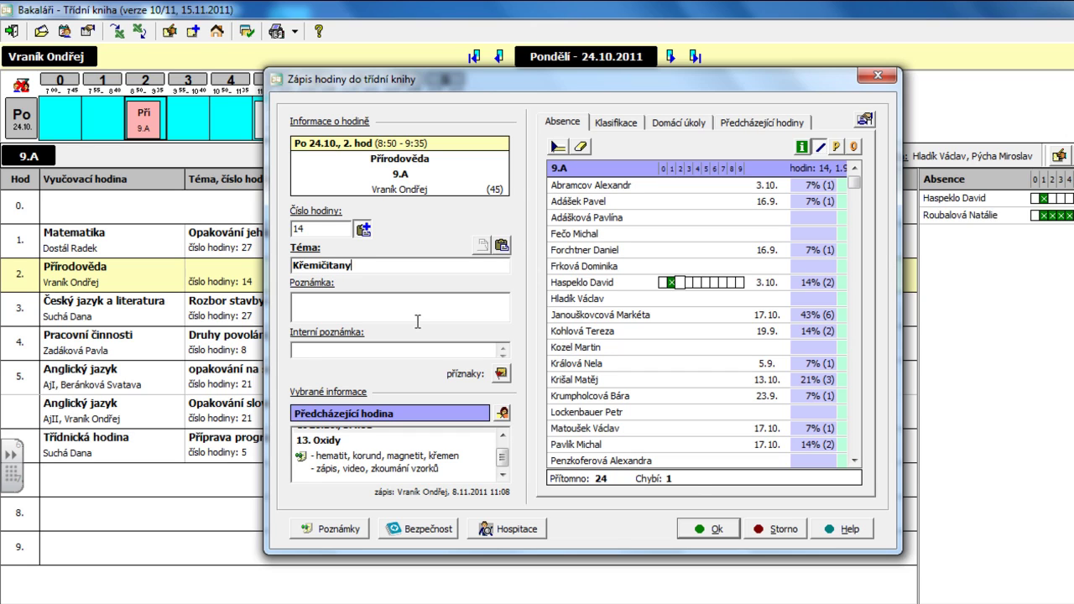
pyautogui.click(709, 529)
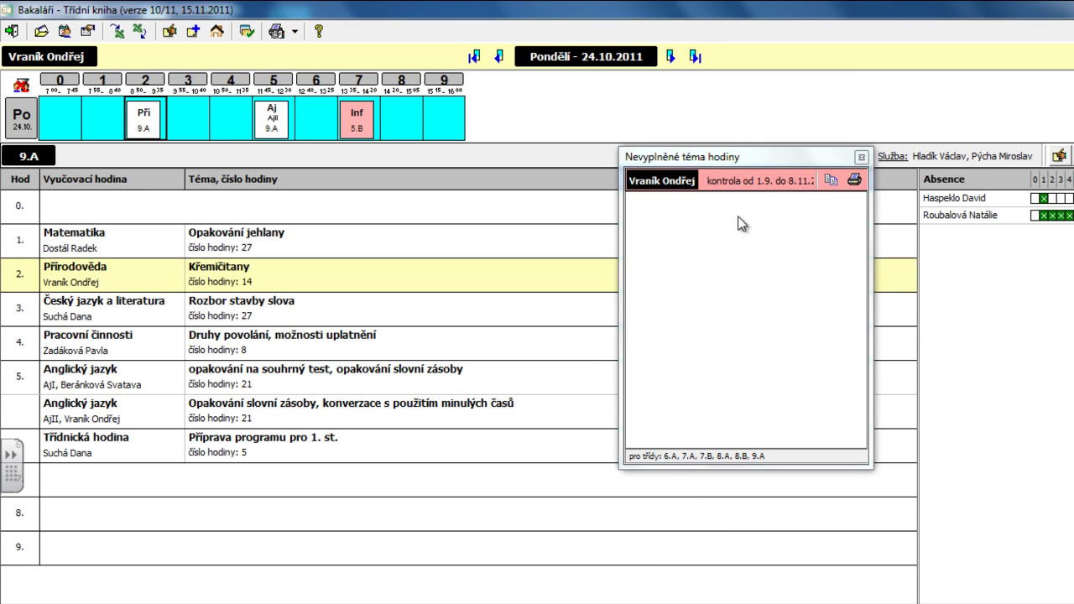
# Step: Close the list of lessons without a topic and exit the class register
pyautogui.click(861, 156)
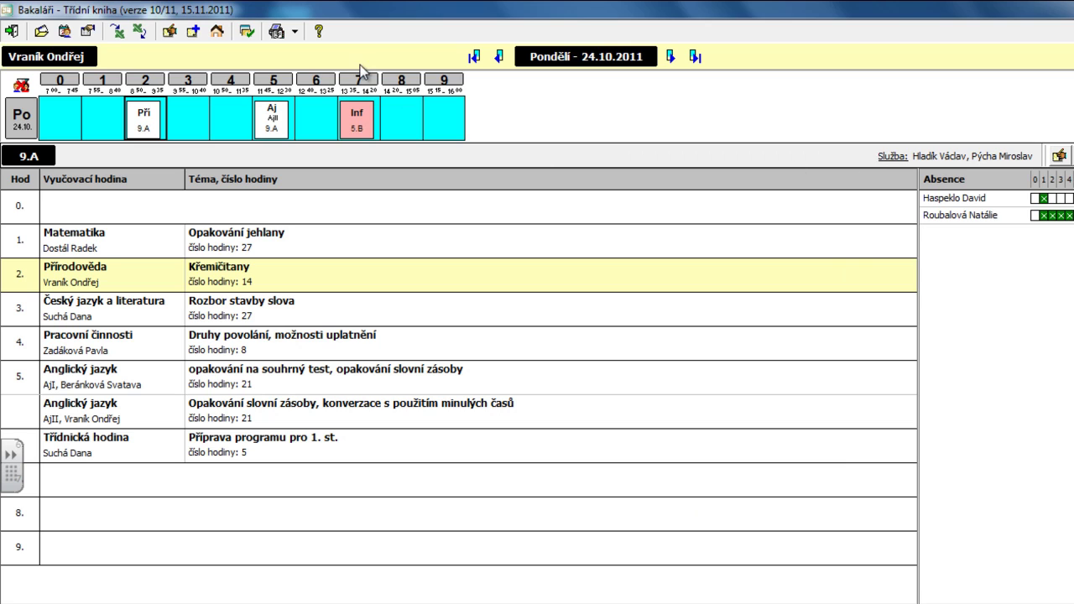
pyautogui.click(12, 33)
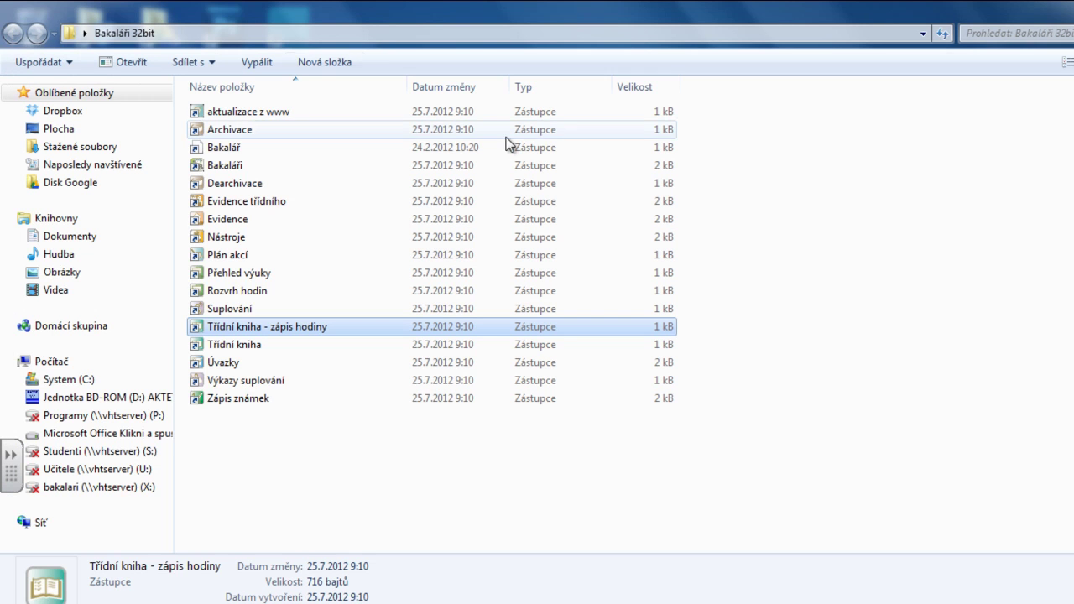